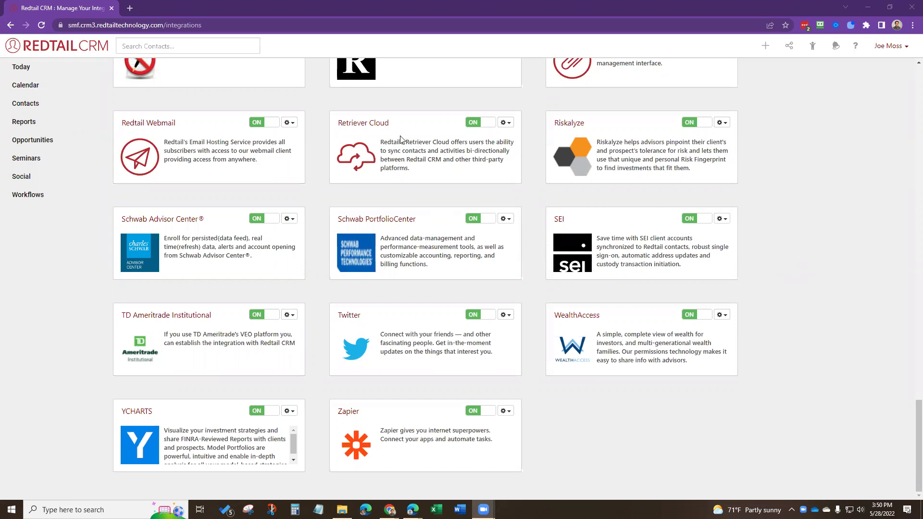
Step: Go to Manage Your Integrations from the user menu
left_click(891, 46)
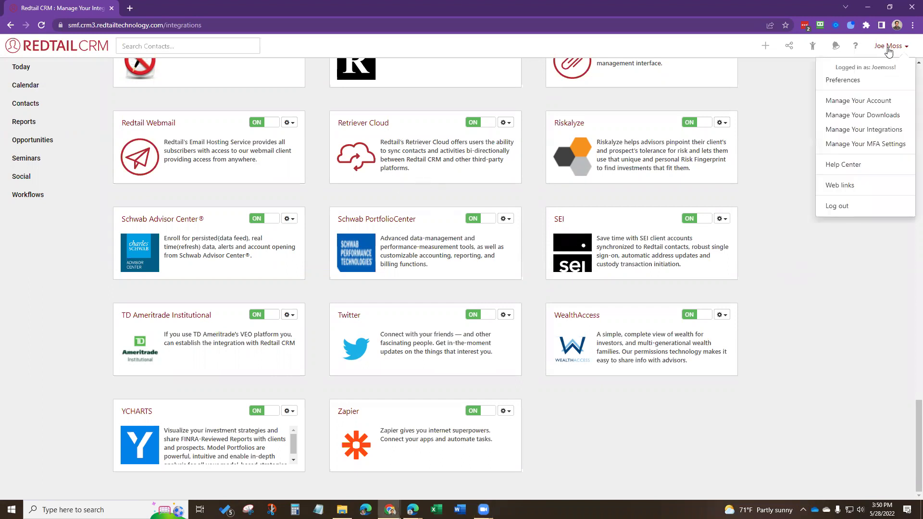
left_click(859, 130)
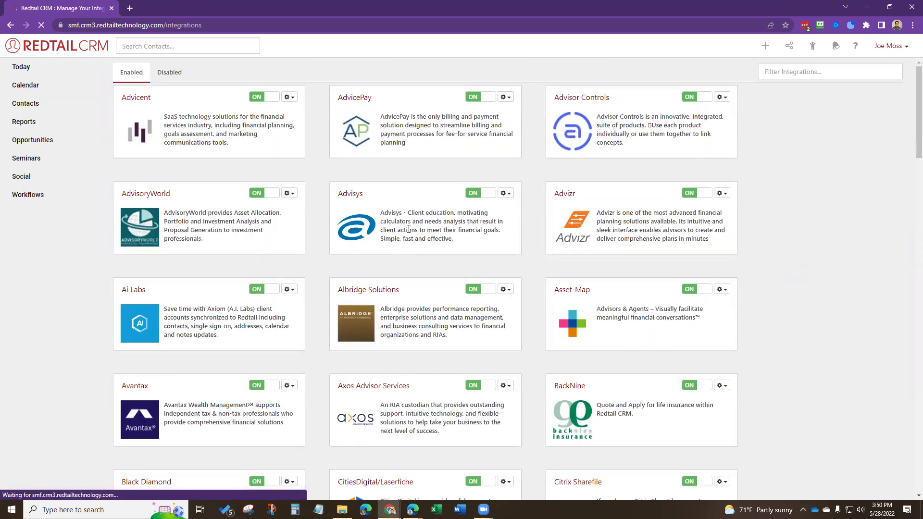
scroll(409, 230, "down", 5)
scroll(409, 229, "down", 3)
scroll(409, 229, "down", 5)
scroll(418, 233, "down", 3)
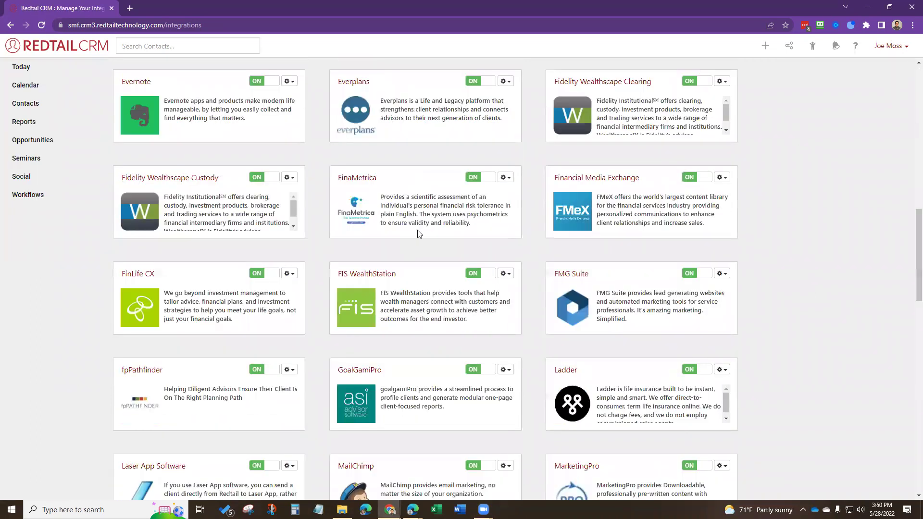
scroll(418, 233, "down", 10)
scroll(417, 233, "down", 1)
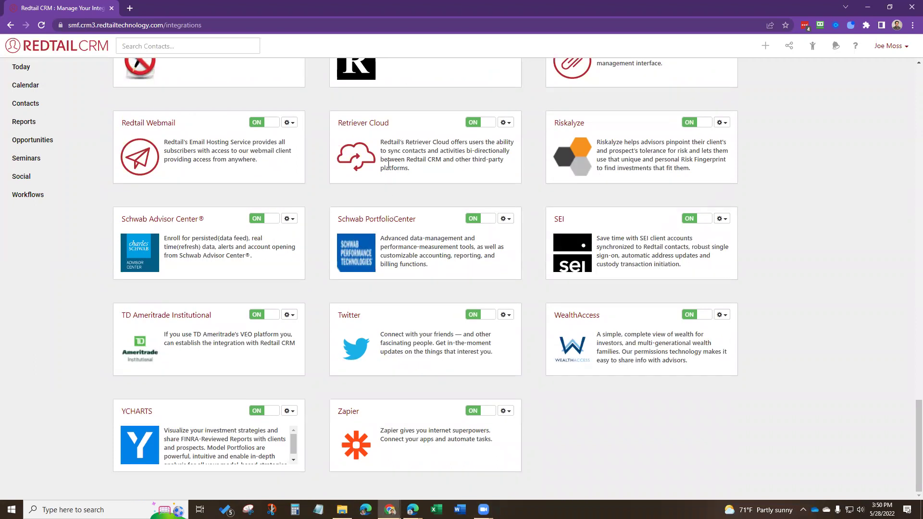
Step: In Retriever Cloud's integration settings, choose Enable Outlook Sync
left_click(506, 126)
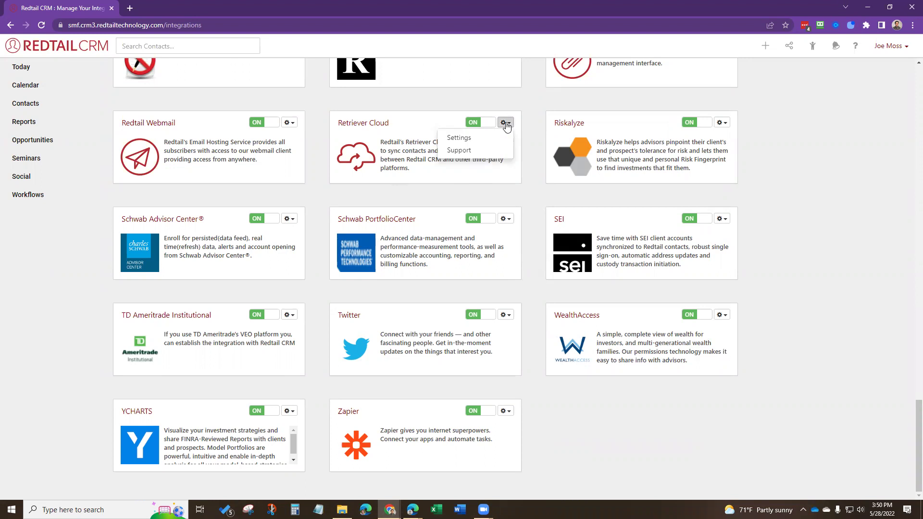
left_click(469, 141)
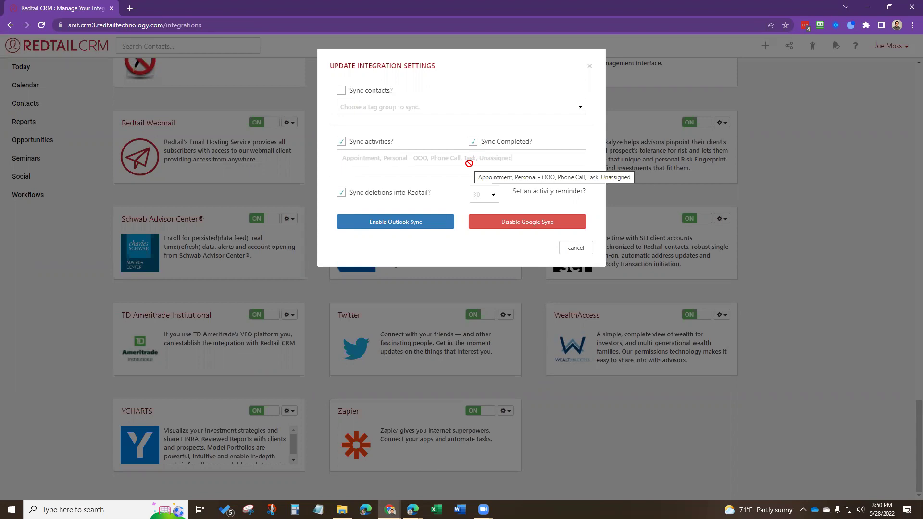
left_click(400, 224)
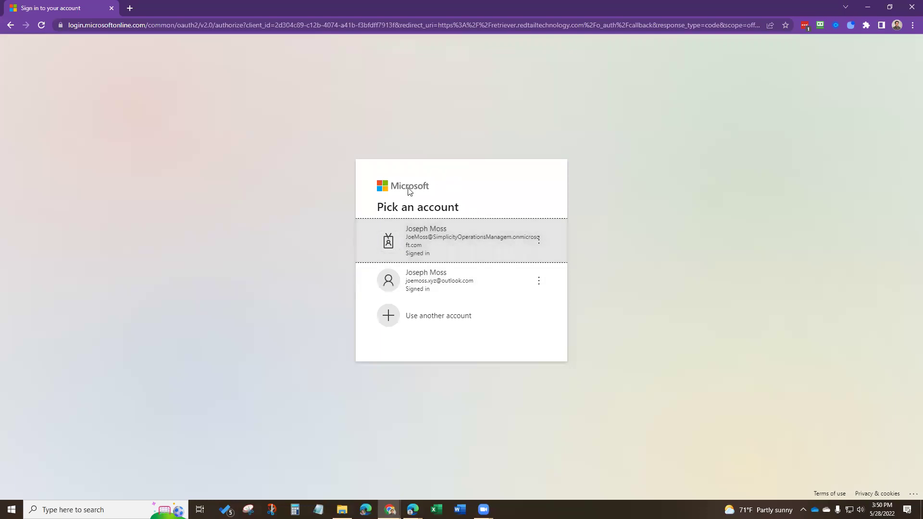
Step: Sign in with the organisation's Microsoft work account to authorise the sync
left_click(463, 238)
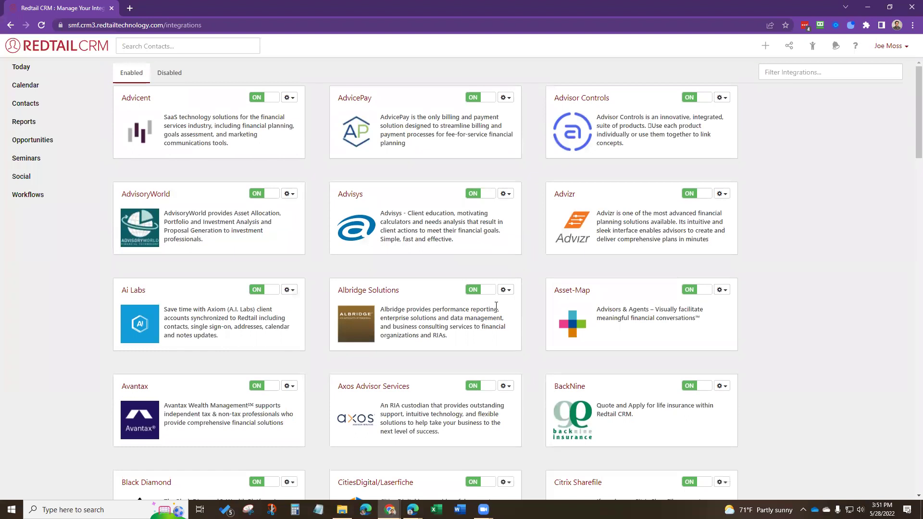
scroll(496, 307, "down", 2)
scroll(495, 308, "down", 1)
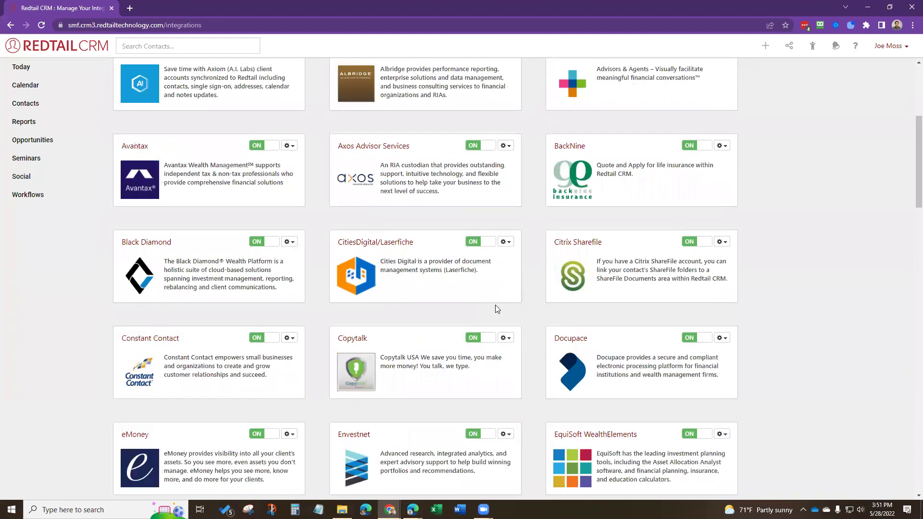
scroll(496, 309, "down", 1)
scroll(495, 308, "down", 1)
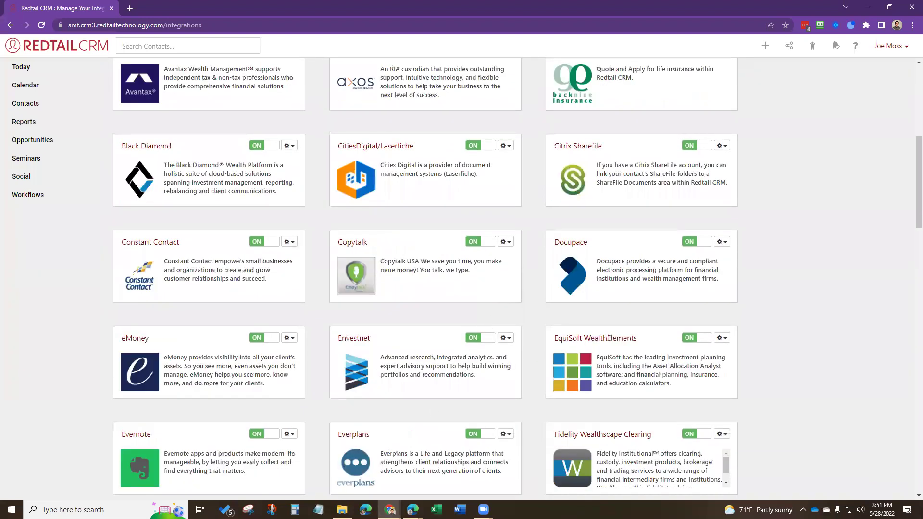
Step: In Outlook, refresh, turn on the Redtail calendar and go to May 29 in day view
mouse_move(412, 510)
left_click(383, 472)
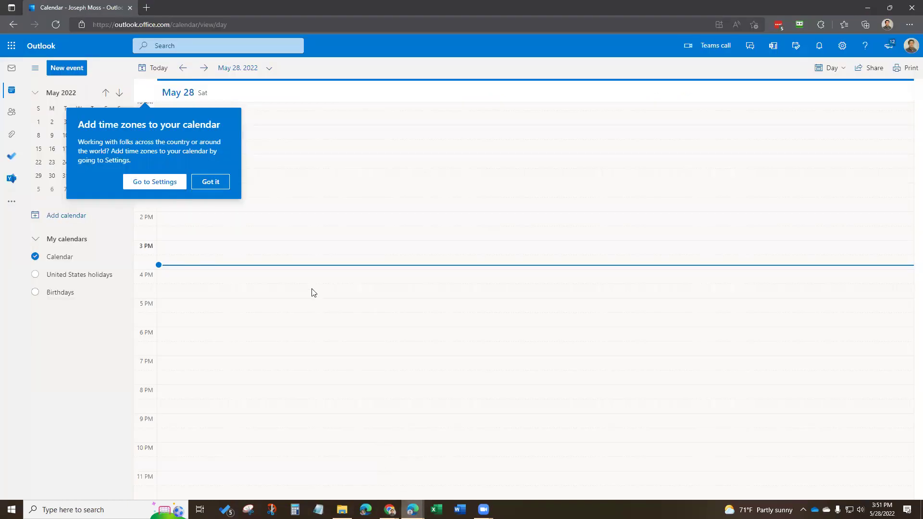
left_click(214, 182)
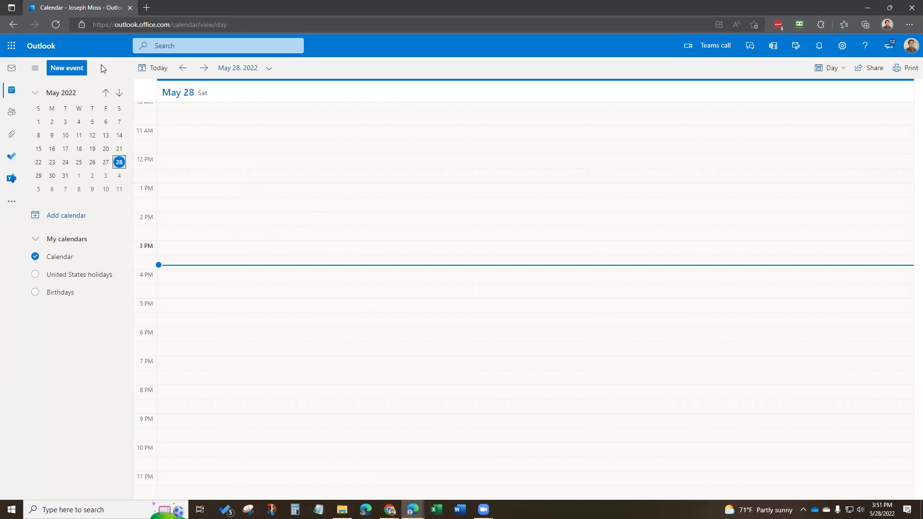
left_click(56, 25)
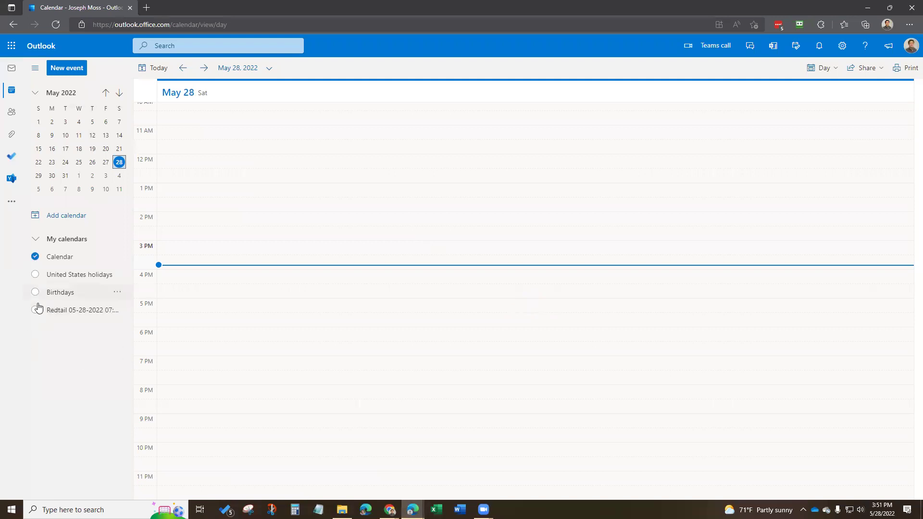
mouse_move(75, 310)
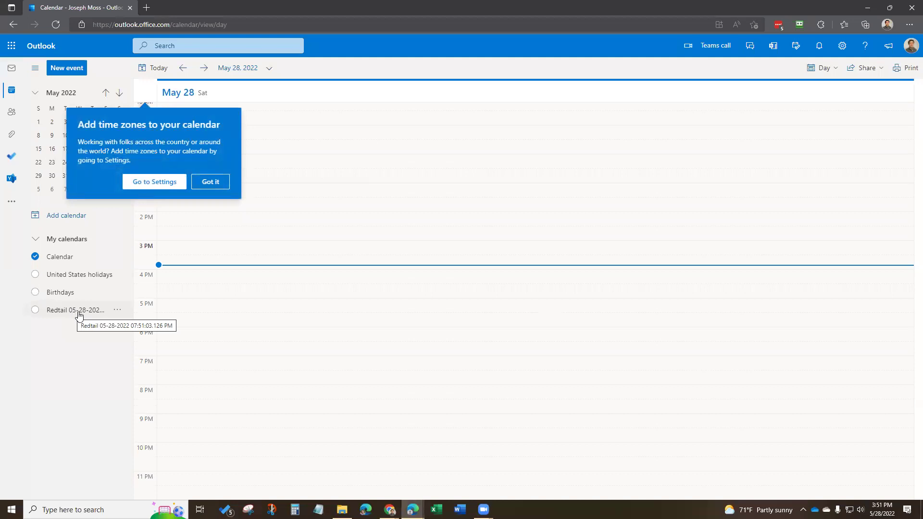
left_click(35, 310)
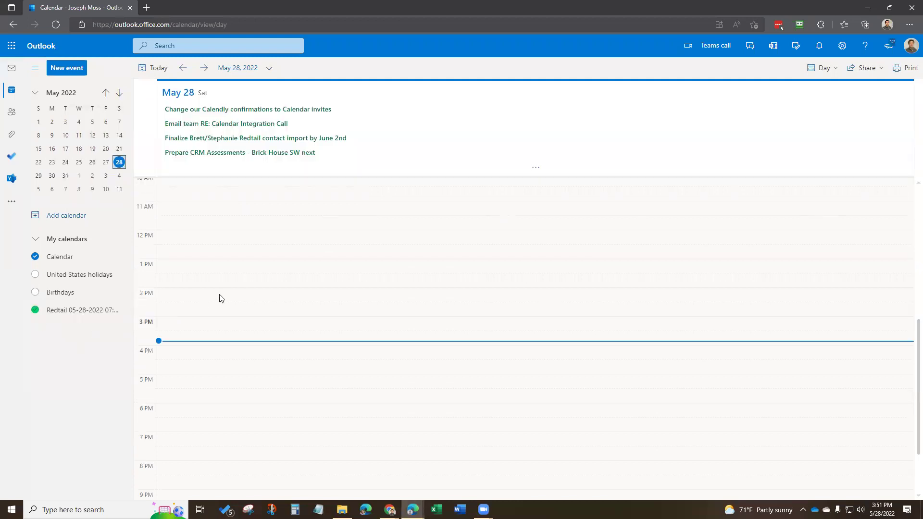
left_click(203, 68)
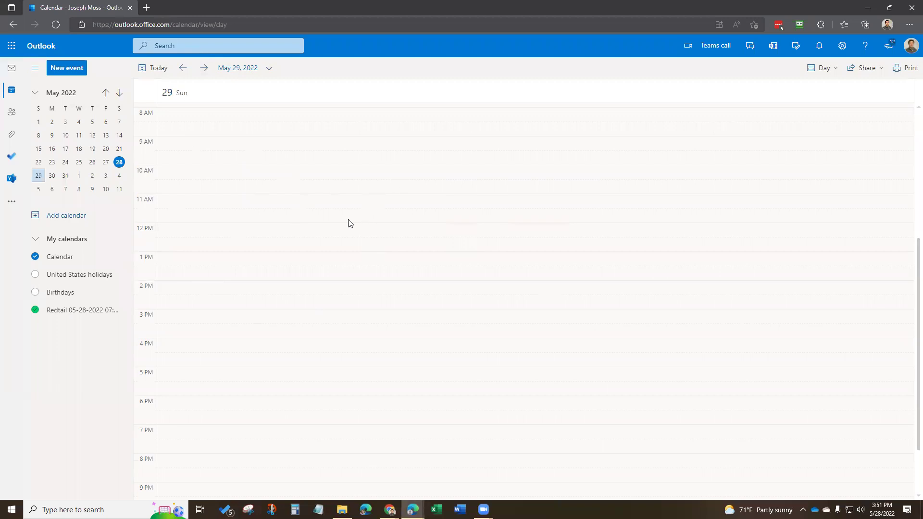
Step: Create and save a 'test event' at 1:00–1:30 PM on May 29
left_click(194, 261)
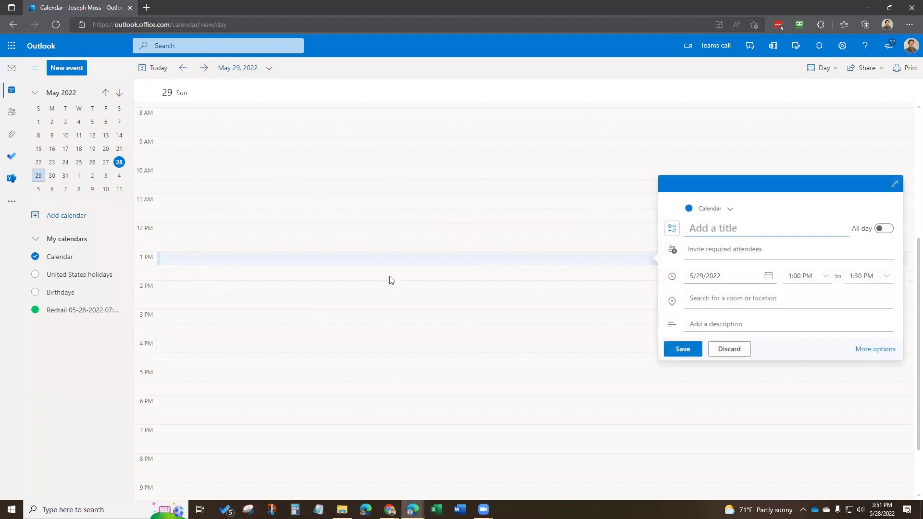
type("test")
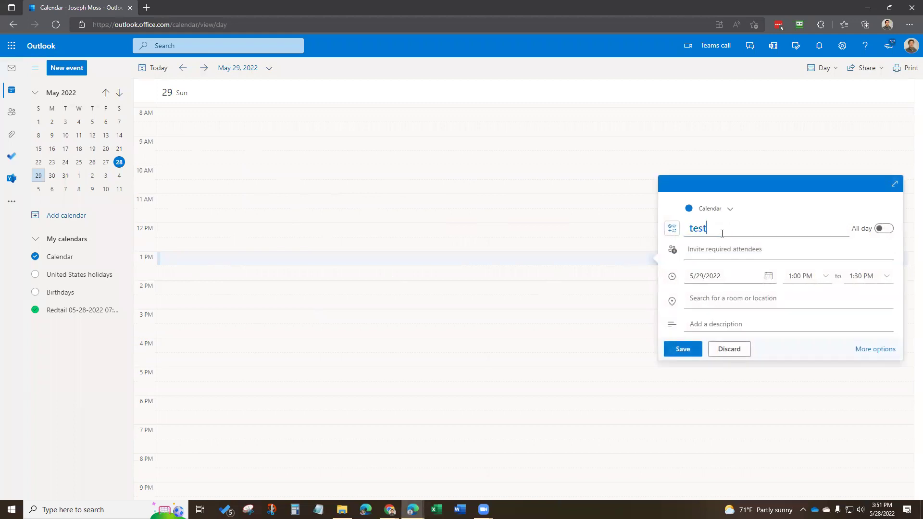
type(" event")
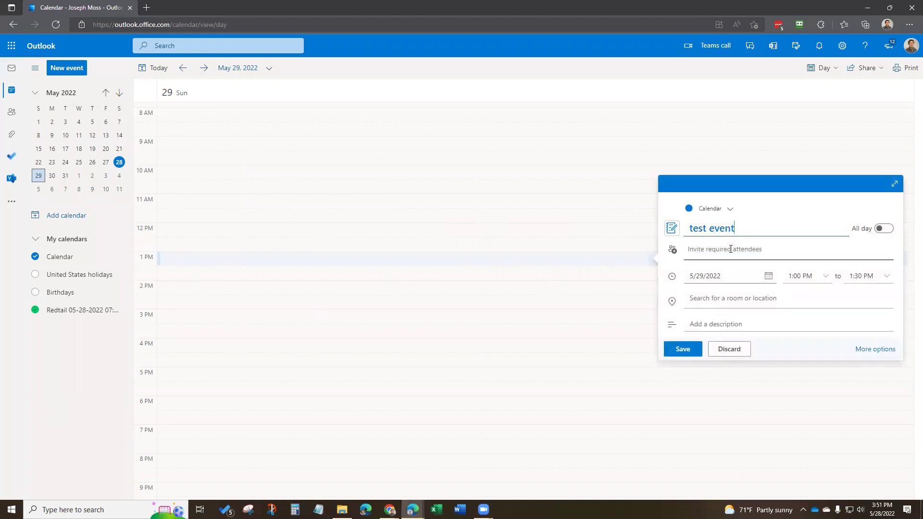
left_click(676, 351)
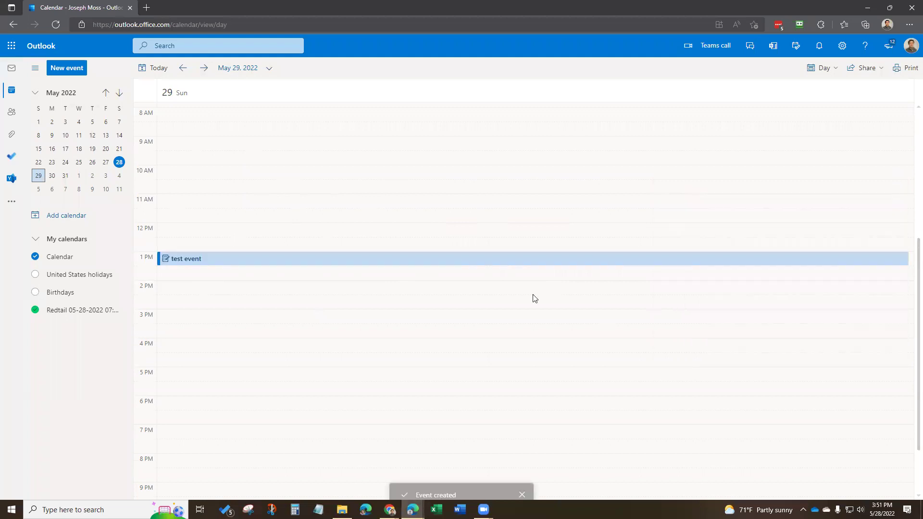
left_click(436, 260)
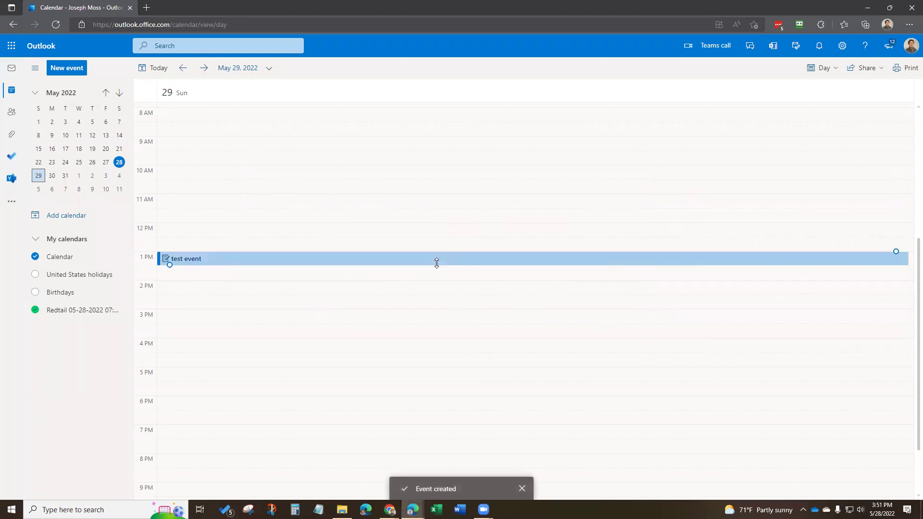
Step: Edit the test event to assign it to the Redtail calendar and save it
left_click(223, 260)
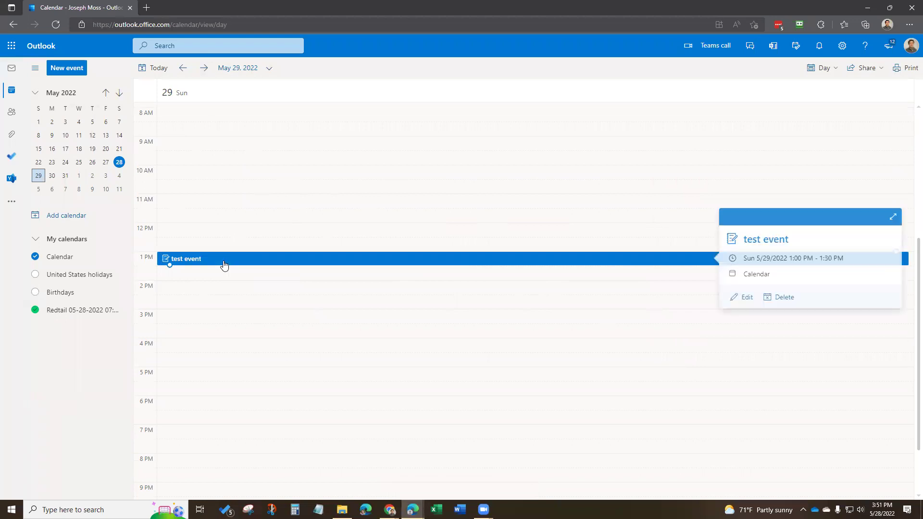
left_click(746, 298)
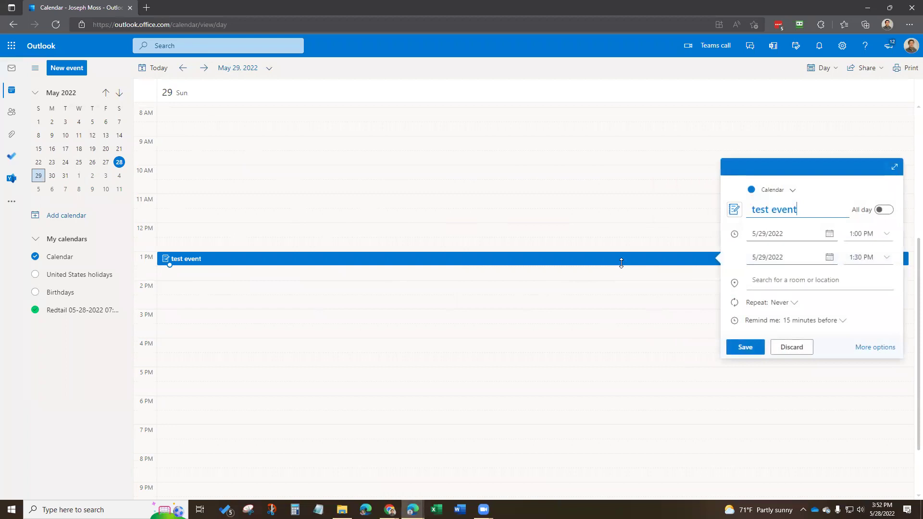
left_click(793, 190)
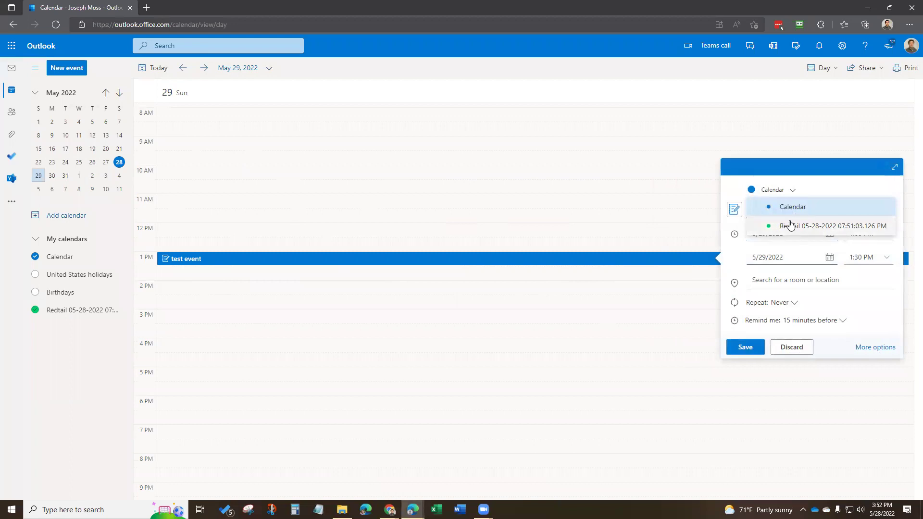
left_click(791, 226)
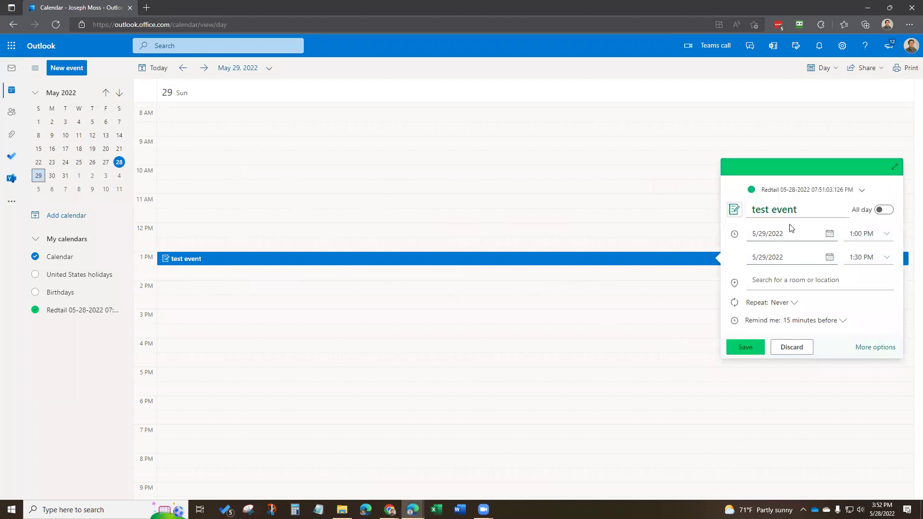
left_click(745, 347)
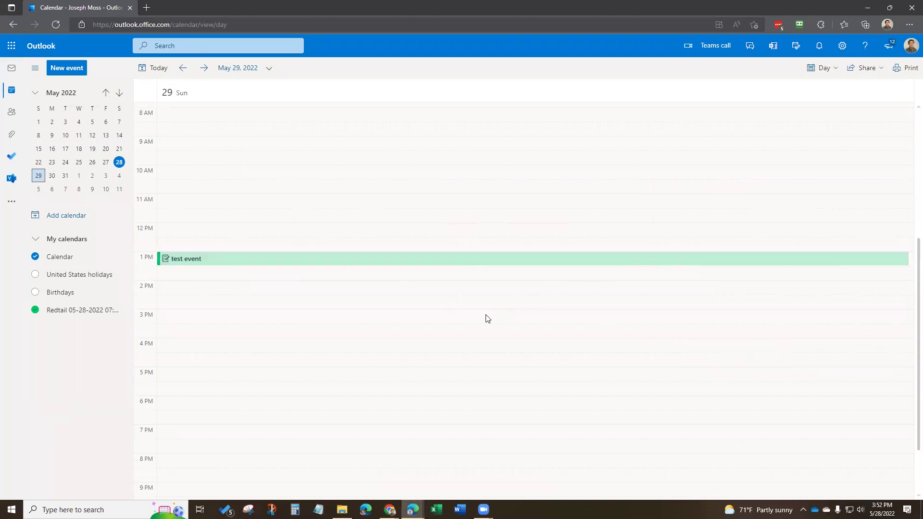
left_click(216, 260)
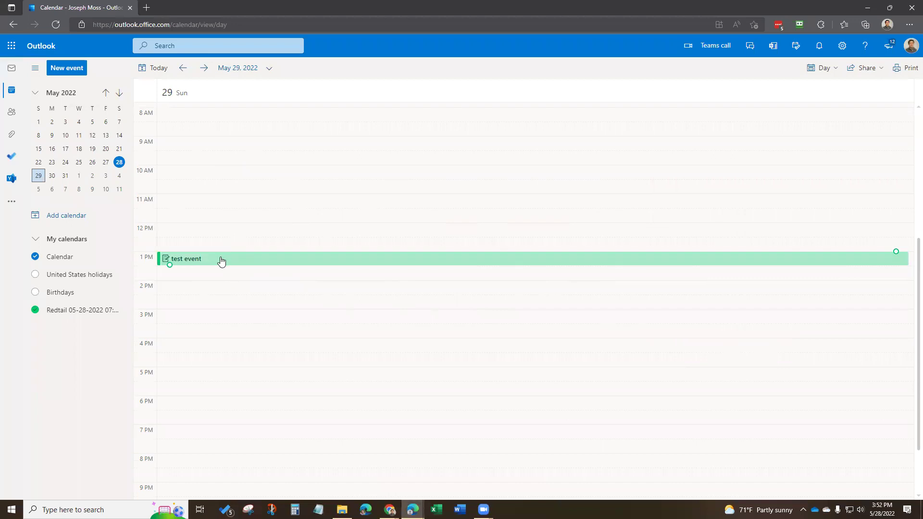
key("Escape")
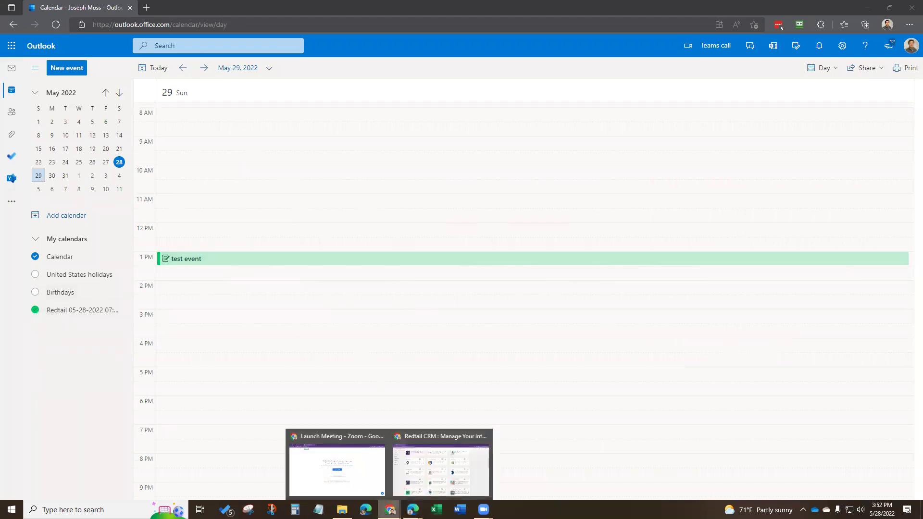
Step: Switch to Redtail CRM and show its calendar for May 29
left_click(435, 474)
left_click(25, 85)
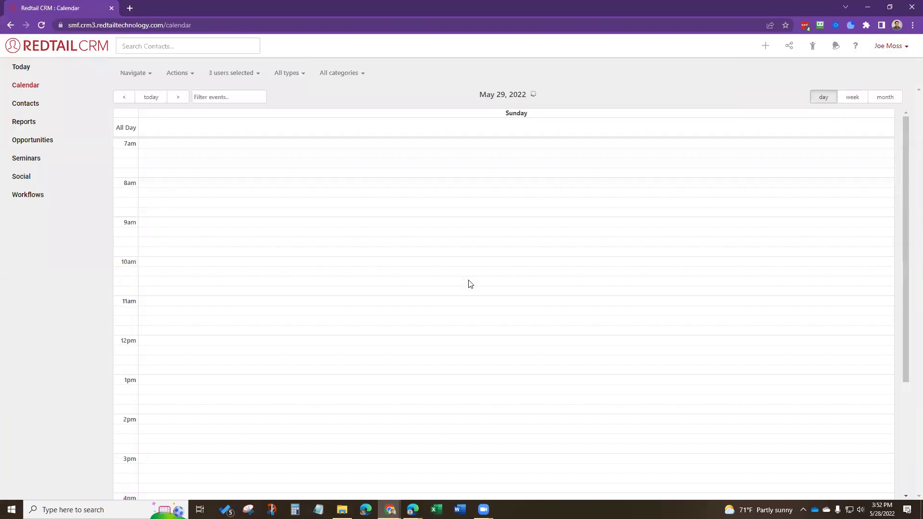
scroll(468, 283, "down", 2)
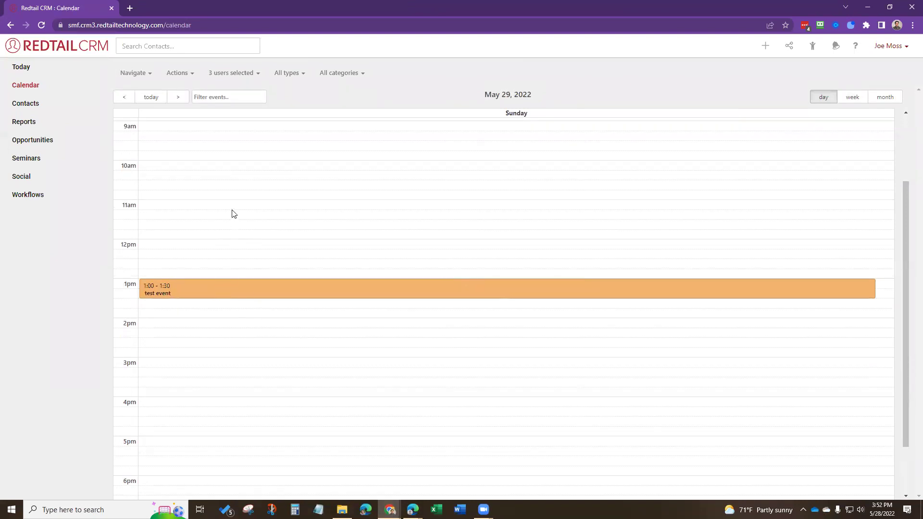
Step: Create an Appointment named 'test event 2' from 2:00 to 3:00 PM on May 29
left_click(187, 331)
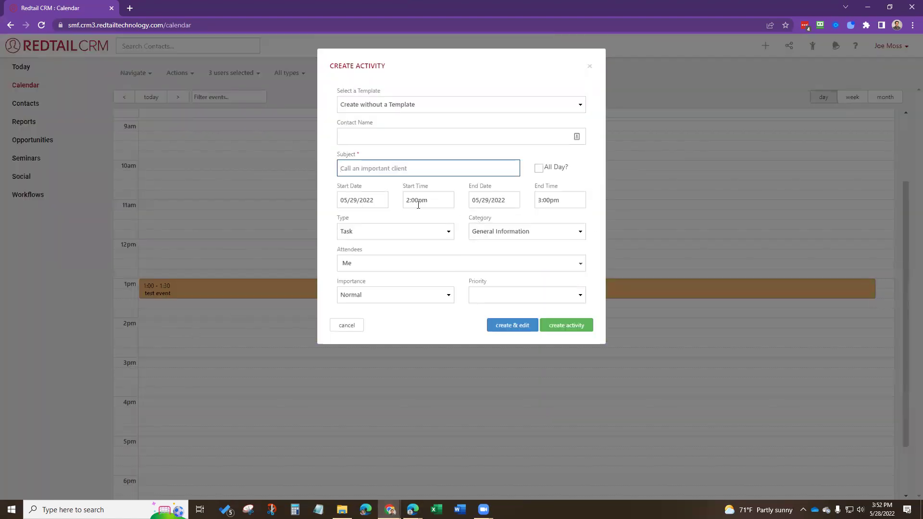
left_click(355, 232)
left_click(365, 255)
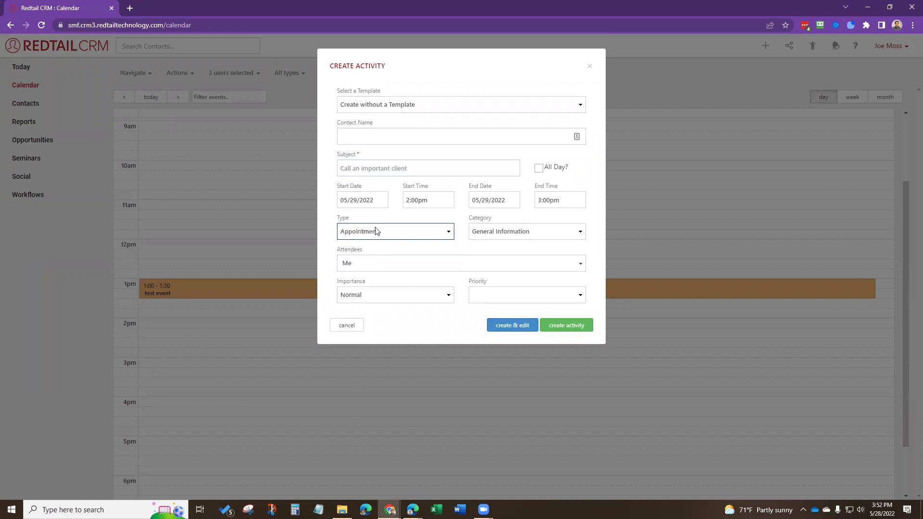
left_click(371, 169)
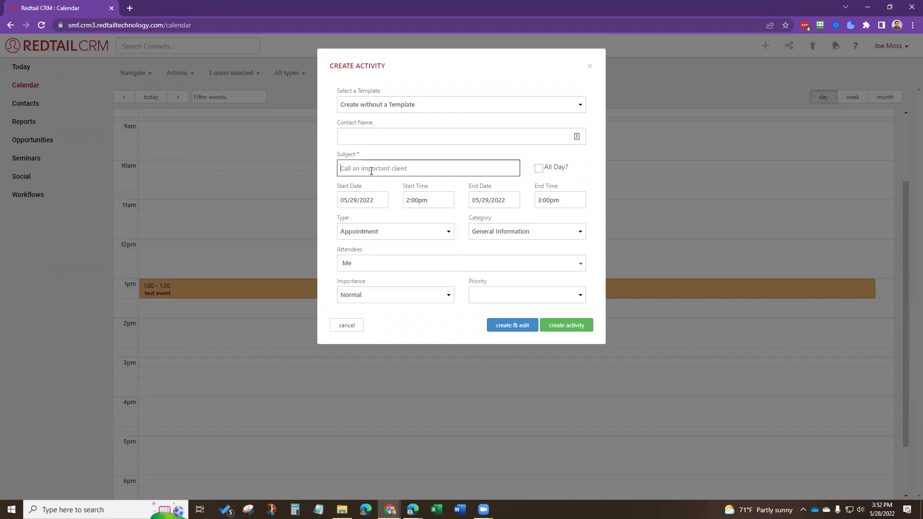
type("test event 2")
left_click(567, 326)
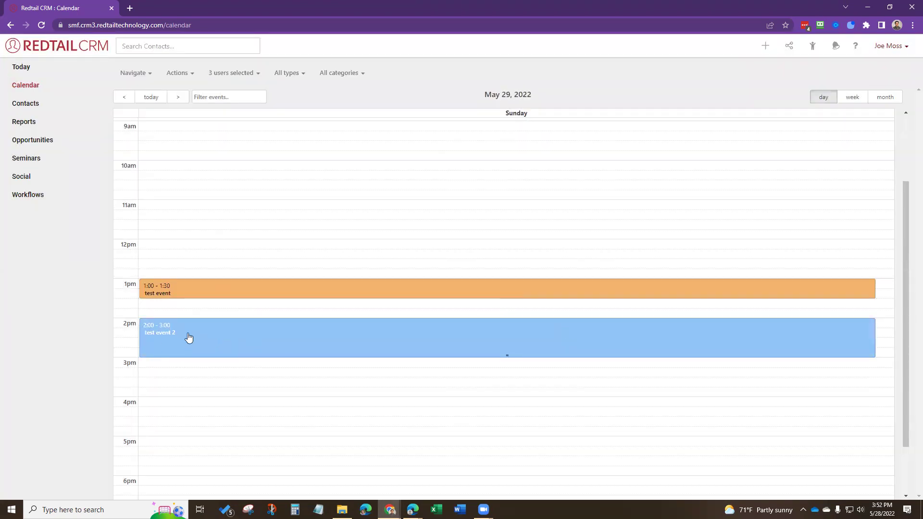
mouse_move(413, 510)
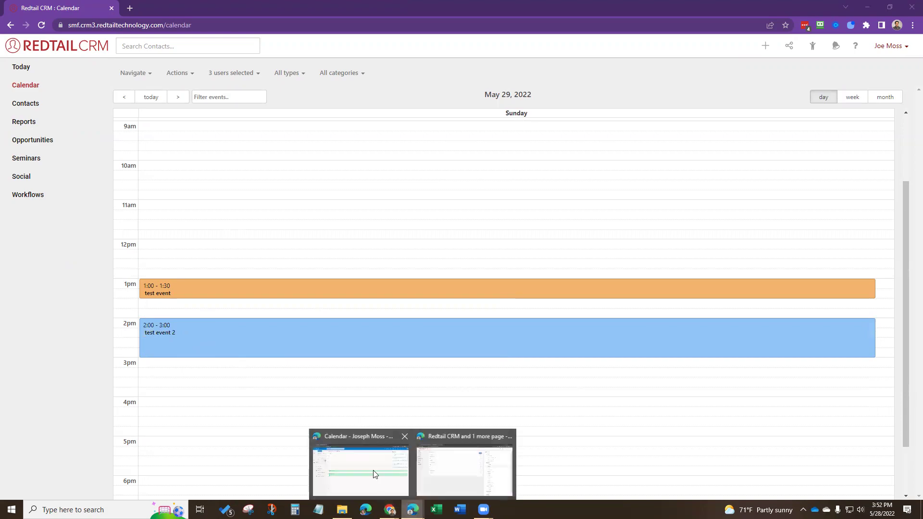
Step: Back in Outlook, select the synced 'test event 2' at 2 PM
left_click(373, 470)
left_click(220, 299)
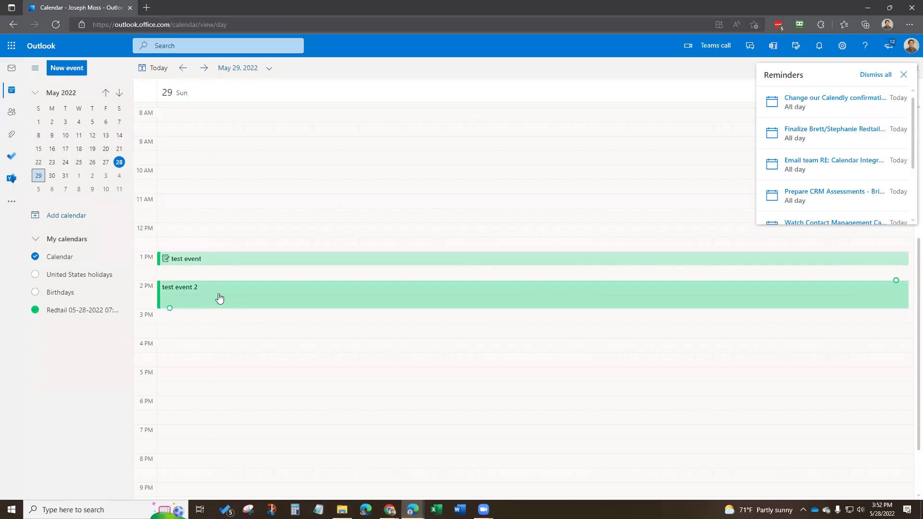